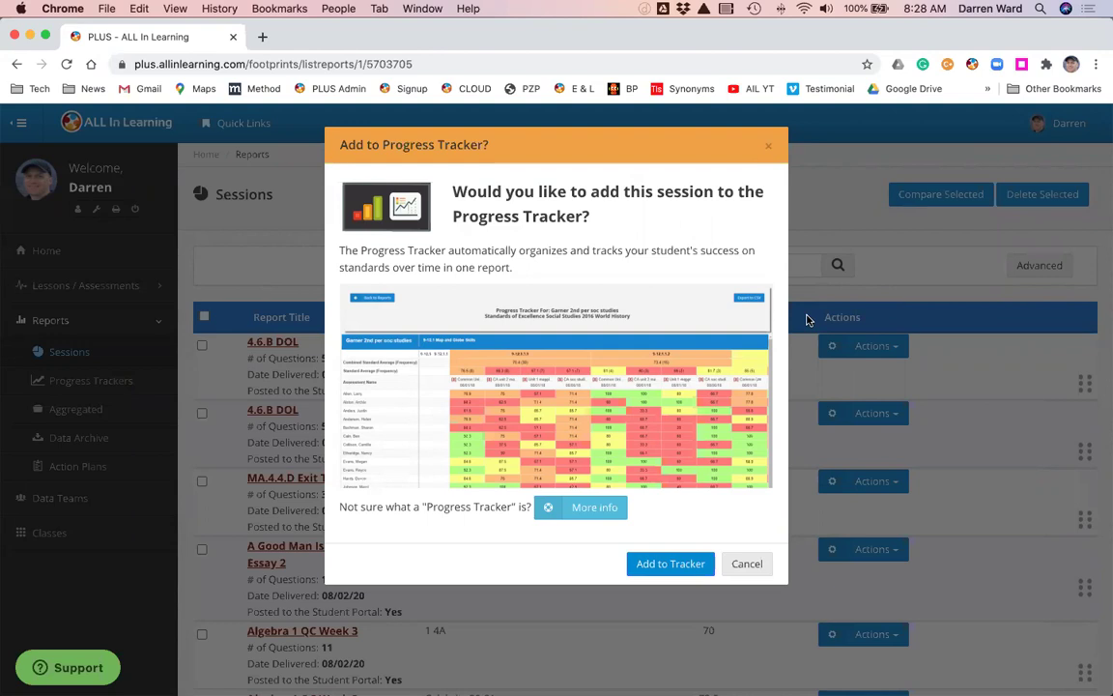
- Add the session to the existing *5B Class Mathematics tracker for 111.6 Grade 4 and open that progress tracker
{"action": "left_click", "coordinate": [665, 564]}
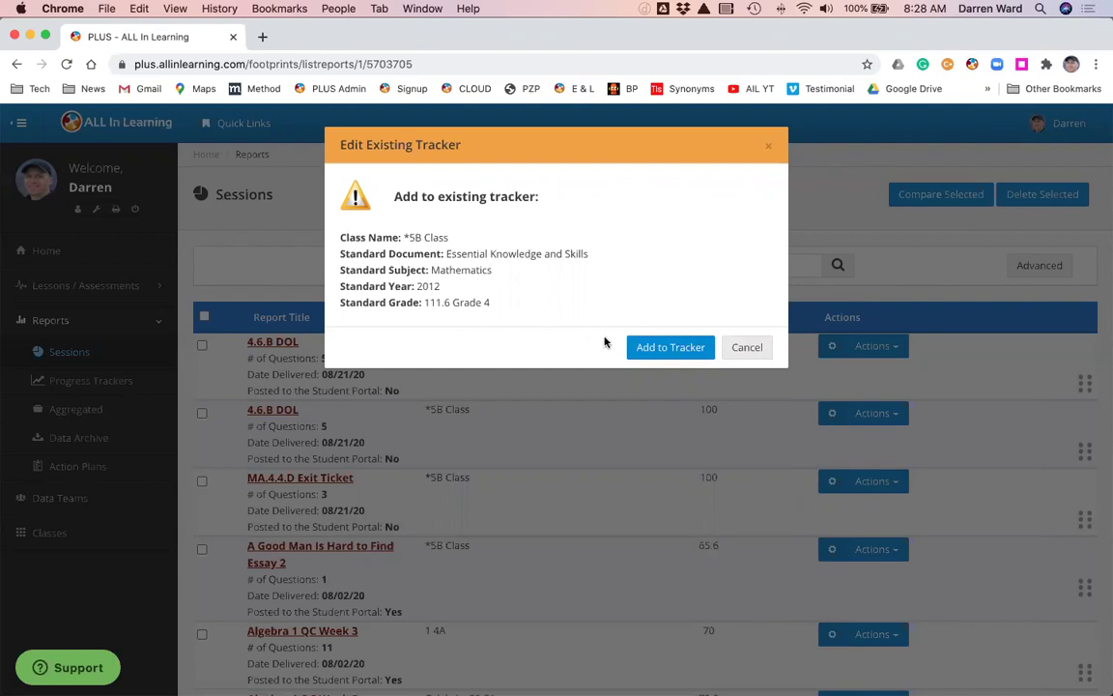
{"action": "left_click", "coordinate": [656, 350]}
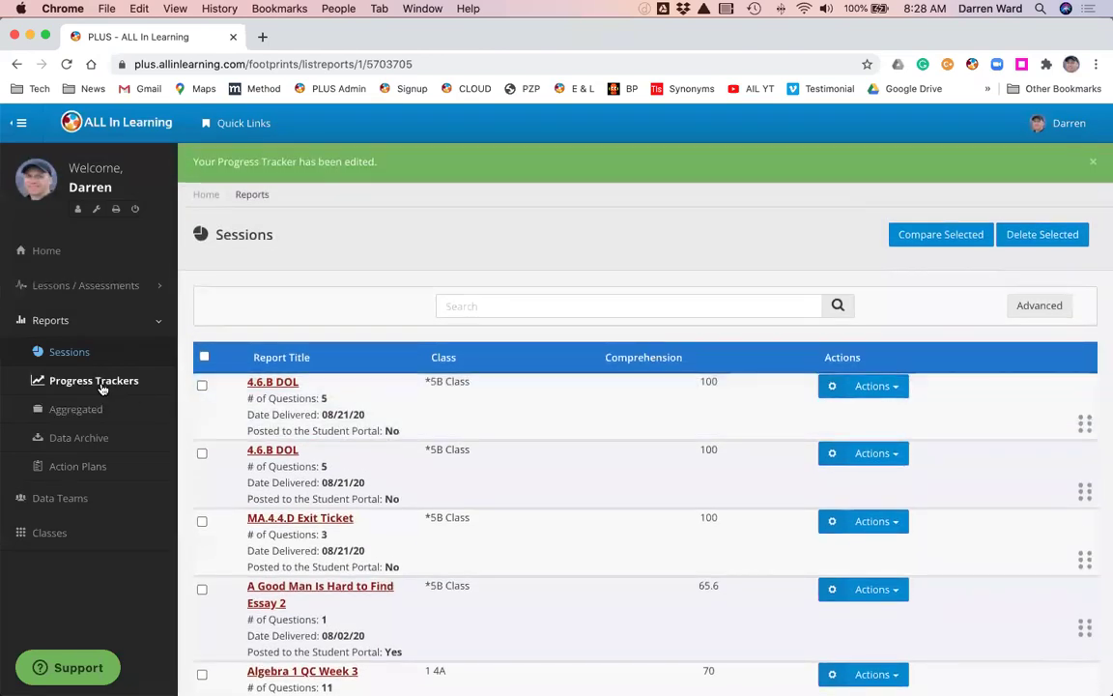
{"action": "left_click", "coordinate": [102, 385]}
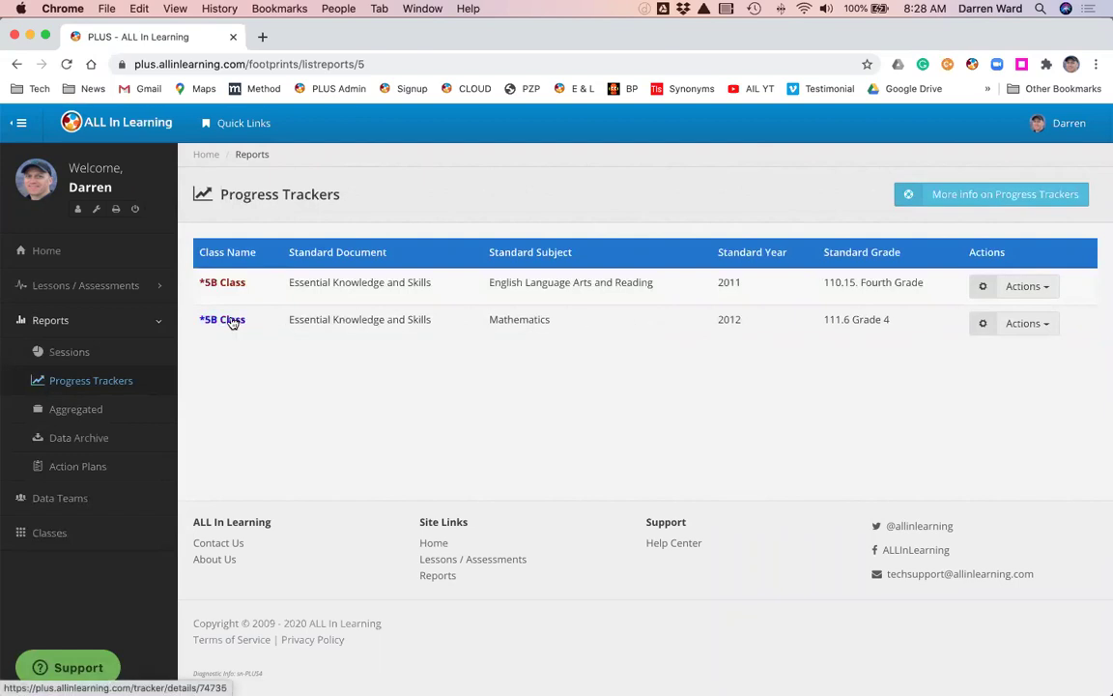
{"action": "left_click", "coordinate": [232, 322]}
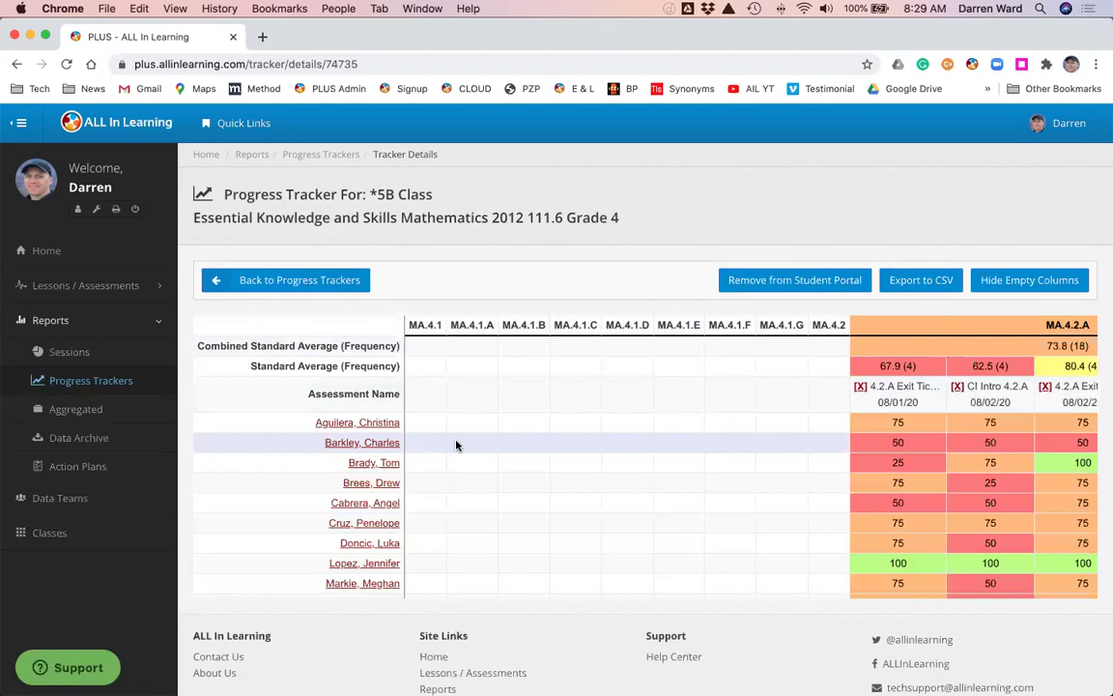
- Hide the empty columns in the Mathematics tracker and remove the tracker from the student portal
{"action": "left_click", "coordinate": [1021, 281]}
{"action": "left_click", "coordinate": [805, 281]}
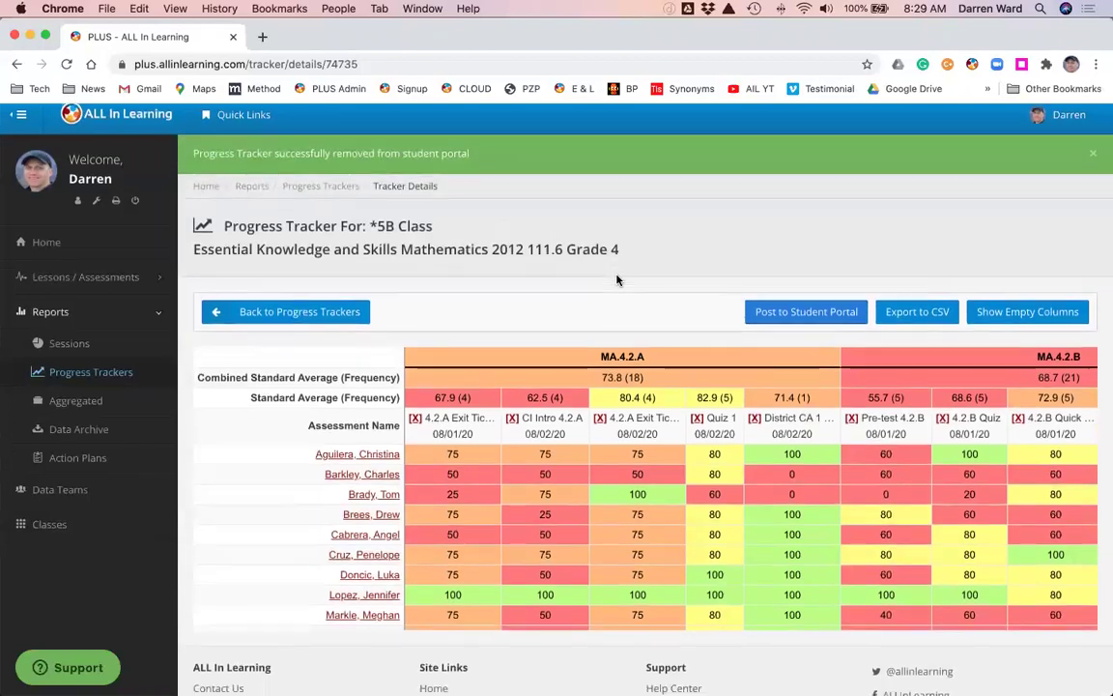
- Examine the class's assessment scores by standard, comparing students' results from the MA.4.2.B pre-test through the district assessment
{"action": "scroll", "coordinate": [618, 280], "scroll_direction": "down", "scroll_amount": 2}
{"action": "scroll", "coordinate": [769, 387], "scroll_direction": "right", "scroll_amount": 6}
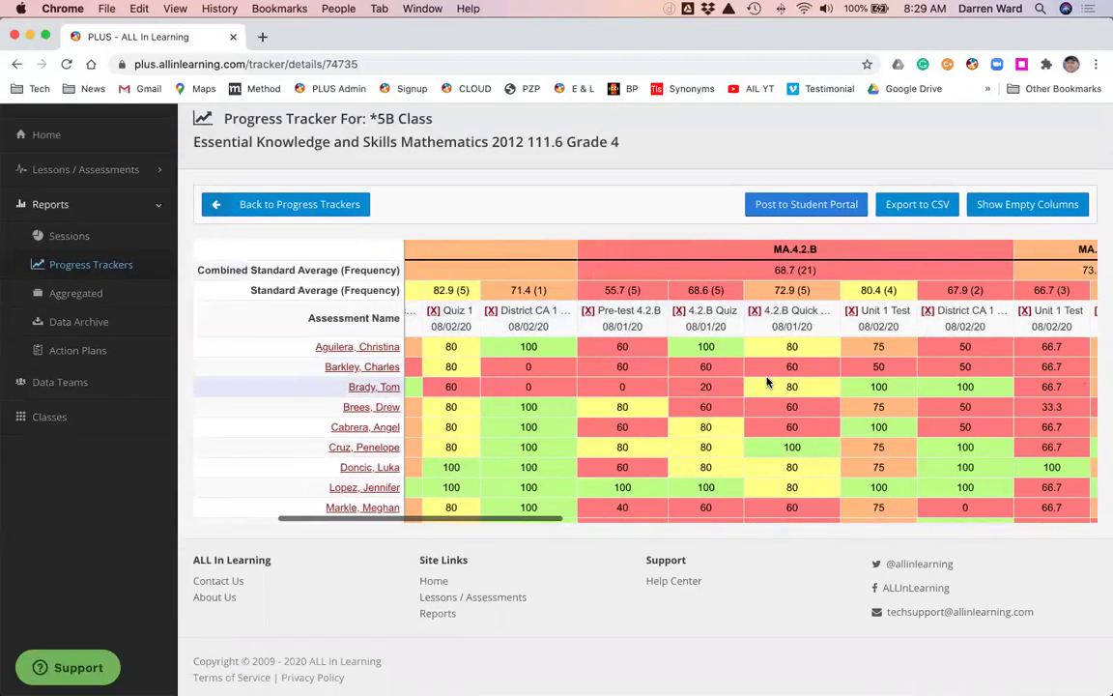
{"action": "scroll", "coordinate": [768, 383], "scroll_direction": "right", "scroll_amount": 2}
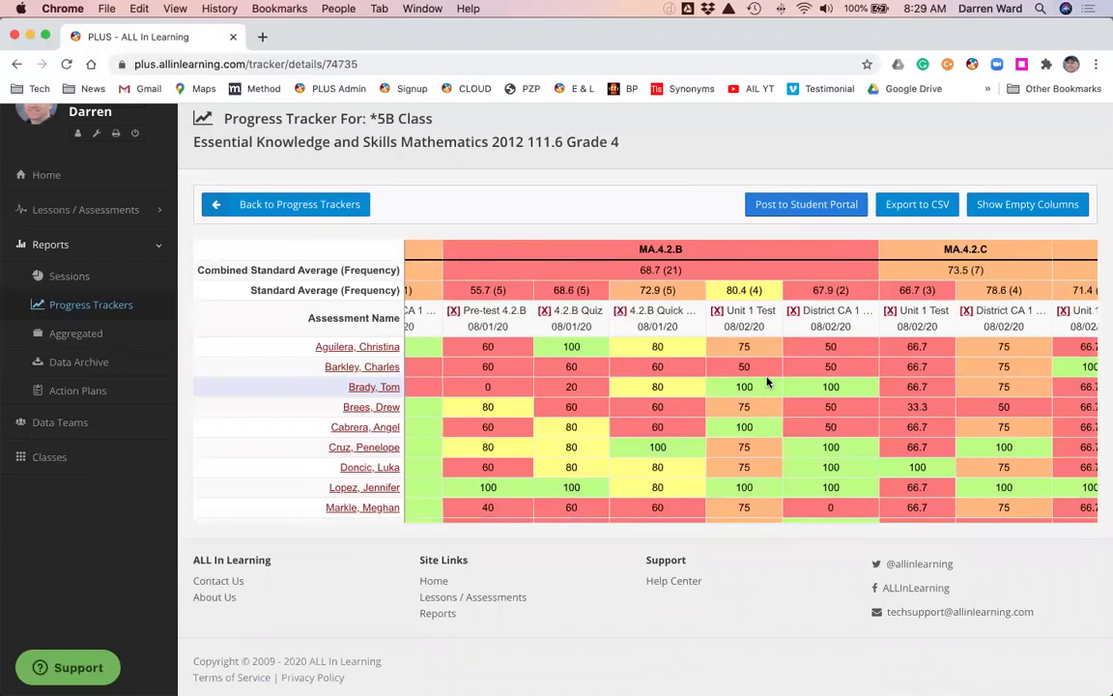
{"action": "scroll", "coordinate": [820, 386], "scroll_direction": "right", "scroll_amount": 5}
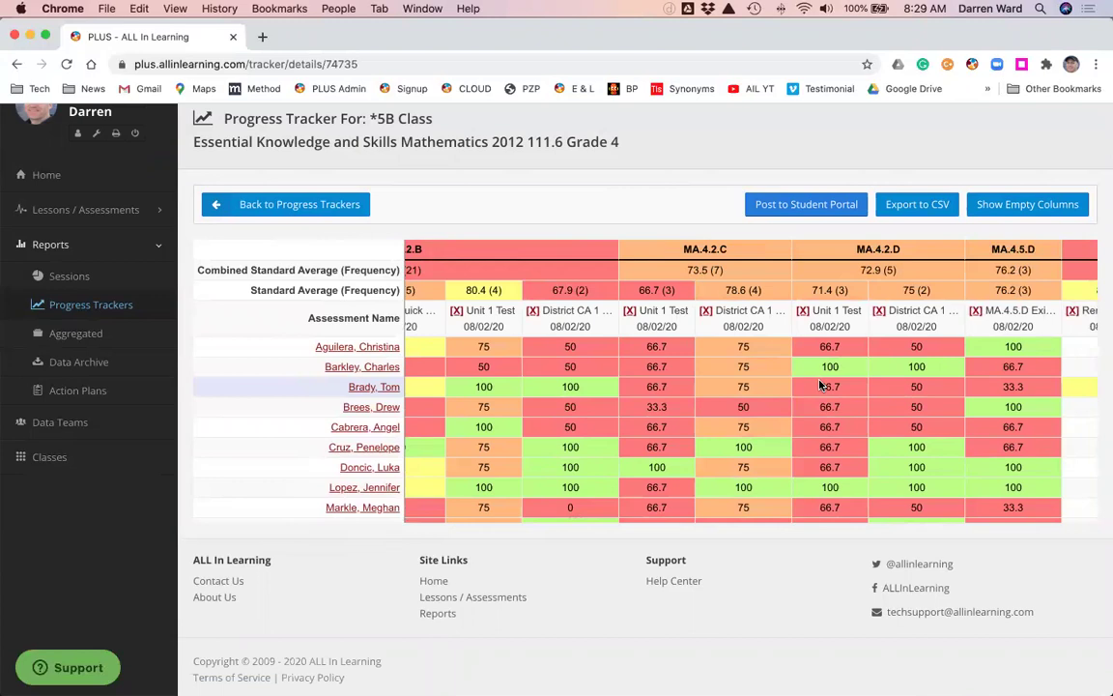
{"action": "scroll", "coordinate": [820, 386], "scroll_direction": "left", "scroll_amount": 6}
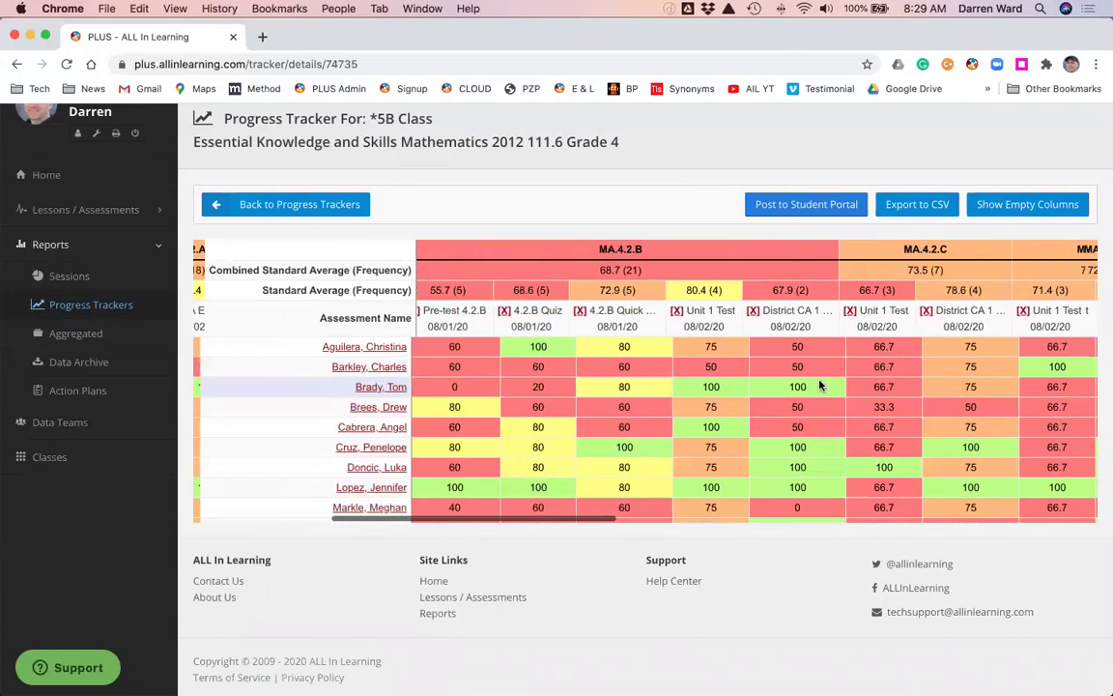
{"action": "scroll", "coordinate": [819, 384], "scroll_direction": "up", "scroll_amount": 5}
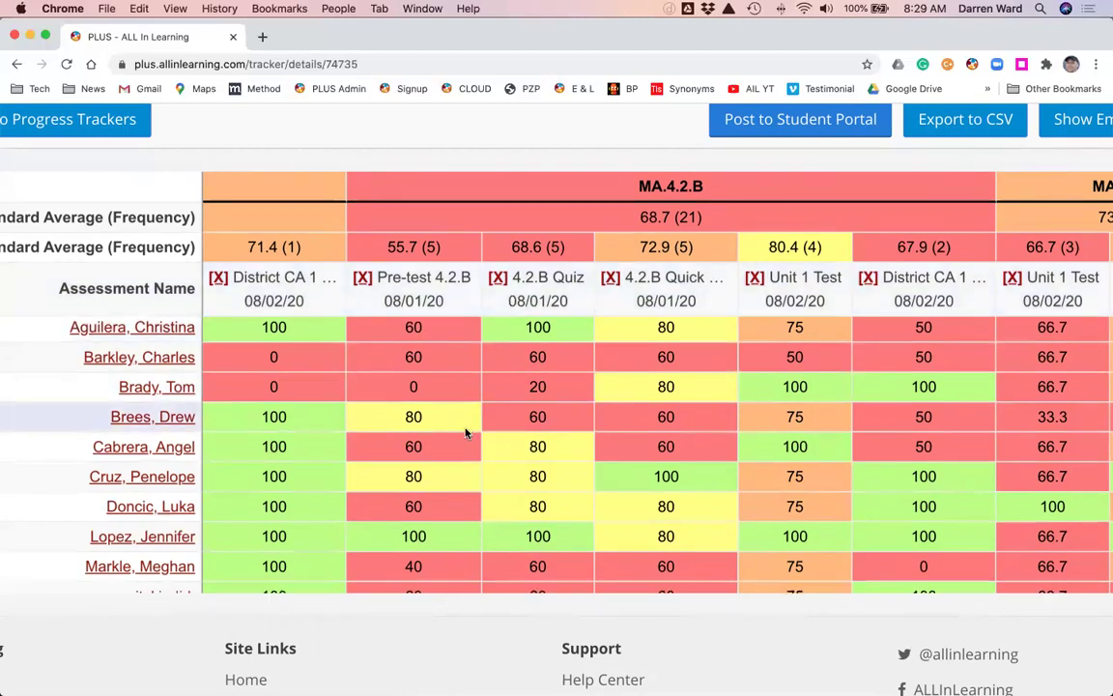
{"action": "scroll", "coordinate": [465, 434], "scroll_direction": "down", "scroll_amount": 2}
{"action": "scroll", "coordinate": [465, 434], "scroll_direction": "down", "scroll_amount": 2}
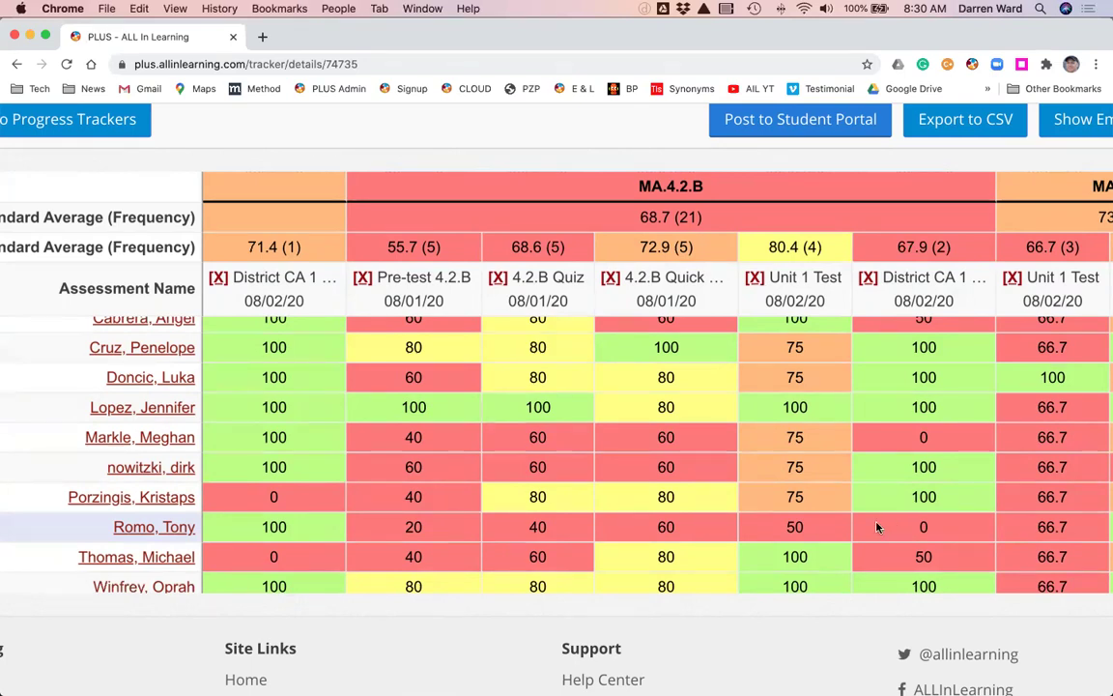
{"action": "scroll", "coordinate": [716, 513], "scroll_direction": "up", "scroll_amount": 1}
{"action": "scroll", "coordinate": [716, 513], "scroll_direction": "up", "scroll_amount": 1}
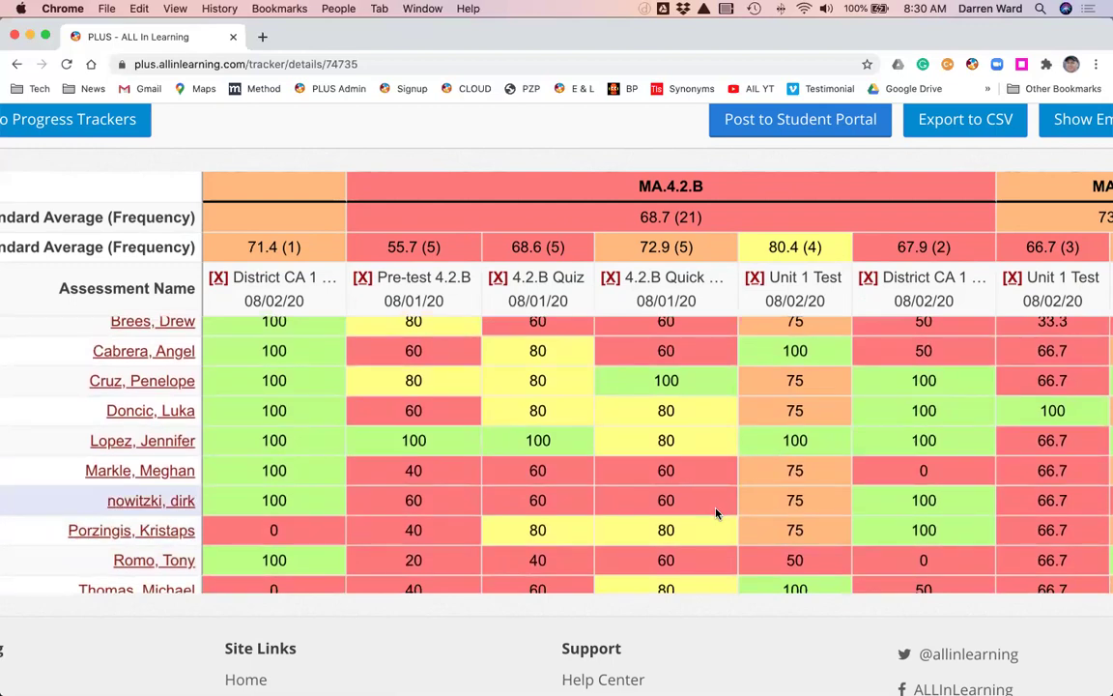
{"action": "scroll", "coordinate": [716, 513], "scroll_direction": "up", "scroll_amount": 3}
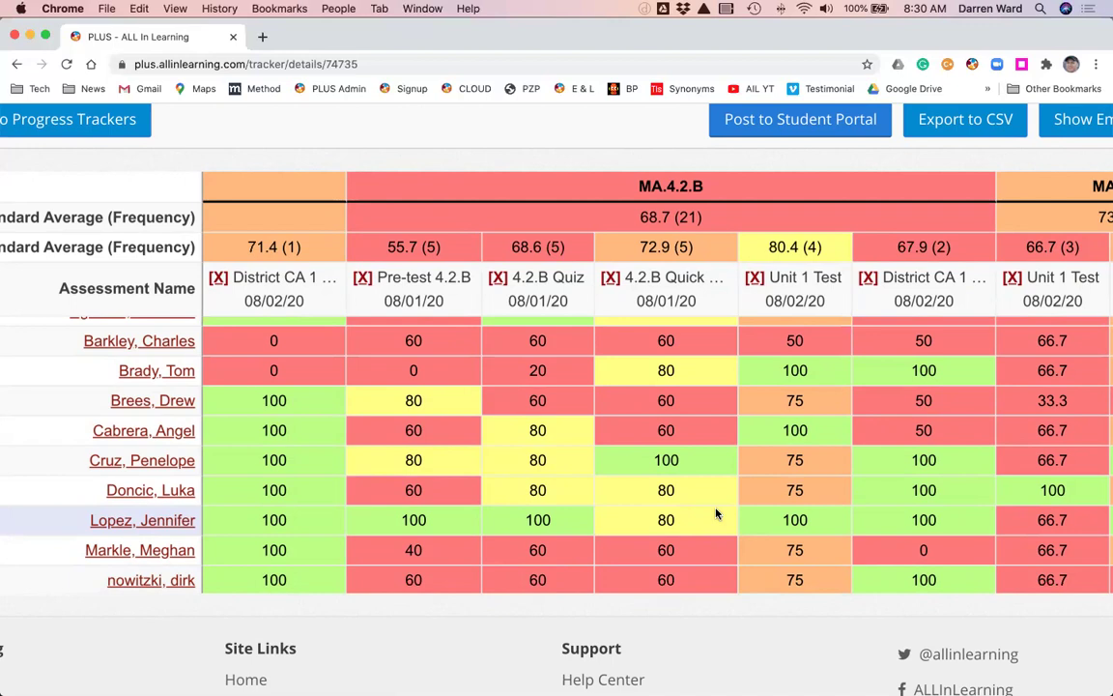
- Open the individual tracker of the third student listed and review that student's MA.4.2.B scores
{"action": "left_click", "coordinate": [172, 375]}
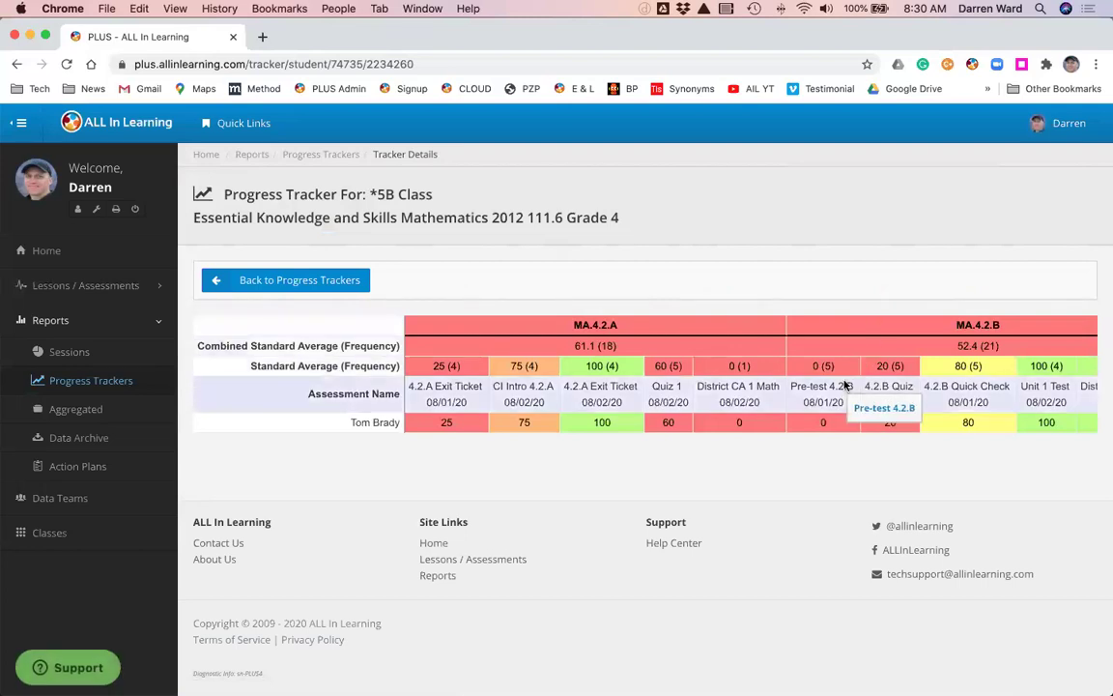
{"action": "scroll", "coordinate": [844, 385], "scroll_direction": "up", "scroll_amount": 3}
{"action": "scroll", "coordinate": [843, 385], "scroll_direction": "right", "scroll_amount": 5}
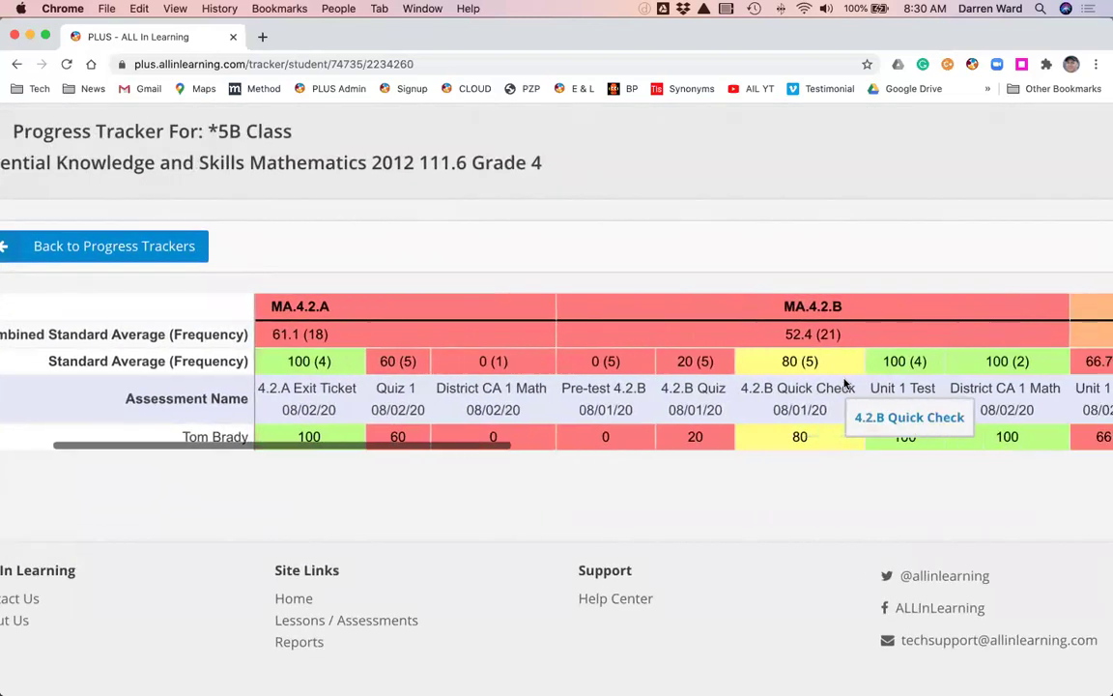
{"action": "scroll", "coordinate": [844, 385], "scroll_direction": "right", "scroll_amount": 2}
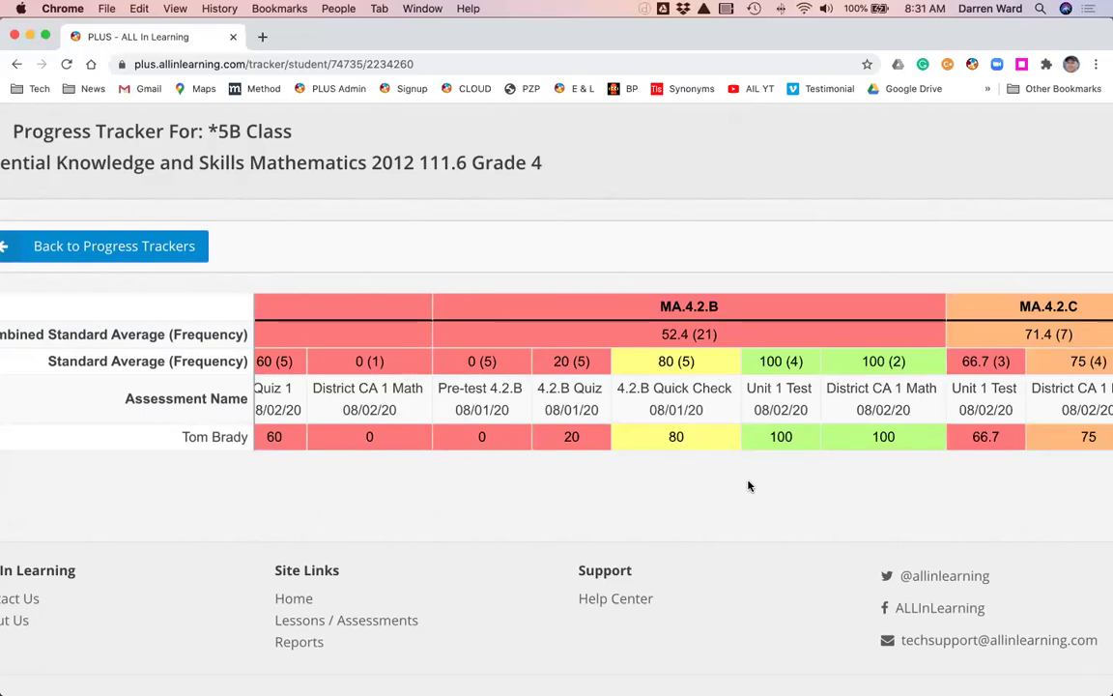
- Return to the class tracker, restore a smaller page zoom, and post the tracker to the student portal
{"action": "left_click", "coordinate": [178, 259]}
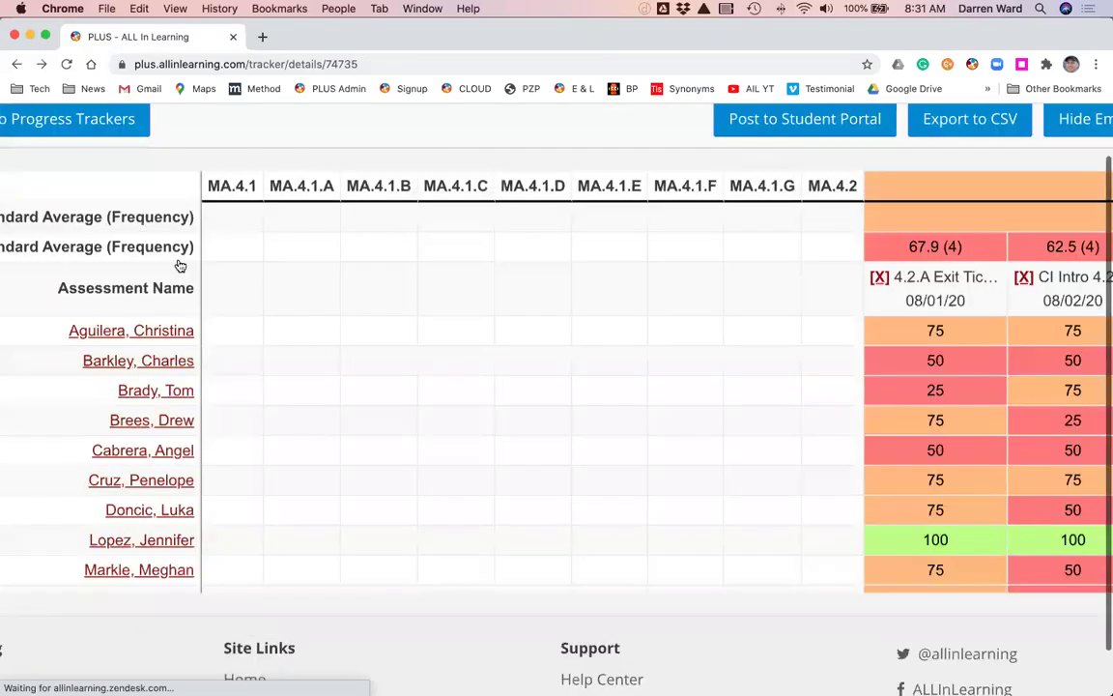
{"action": "key", "text": "super+minus"}
{"action": "key", "text": "super+minus"}
{"action": "key", "text": "super+minus"}
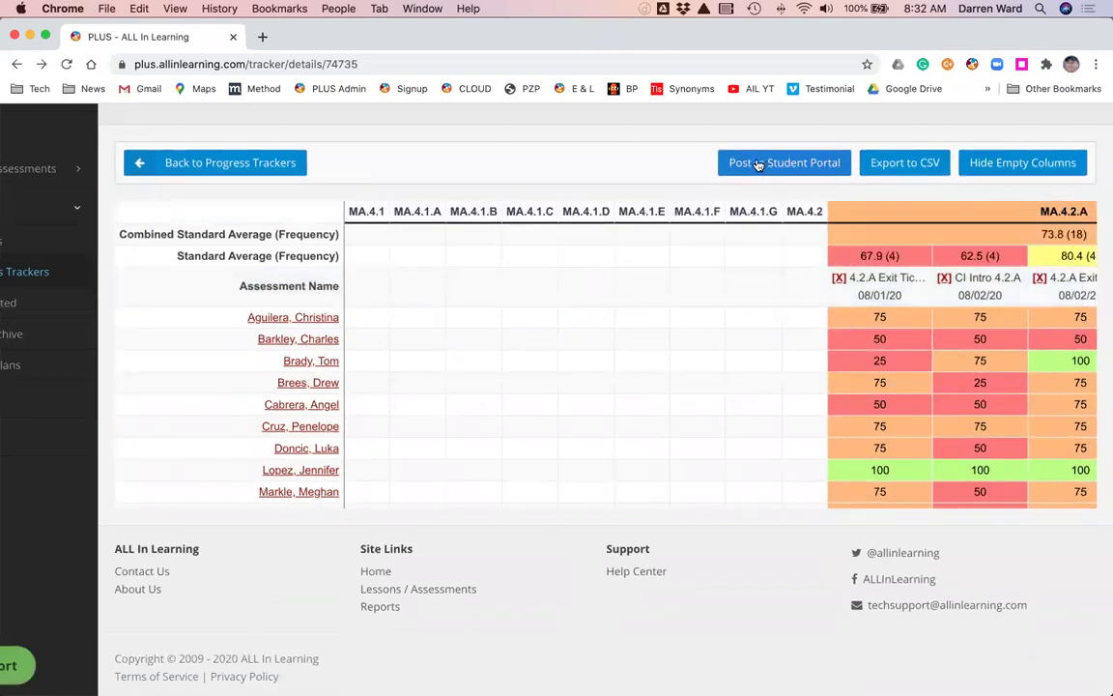
{"action": "left_click", "coordinate": [770, 165]}
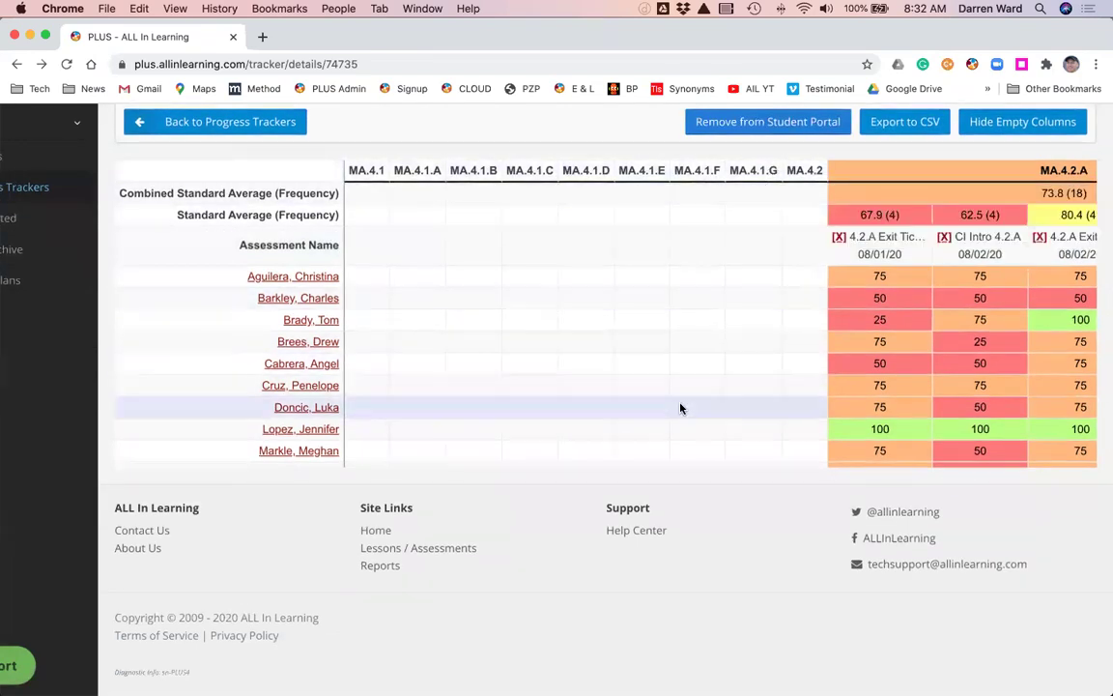
{"action": "scroll", "coordinate": [680, 407], "scroll_direction": "up", "scroll_amount": 2}
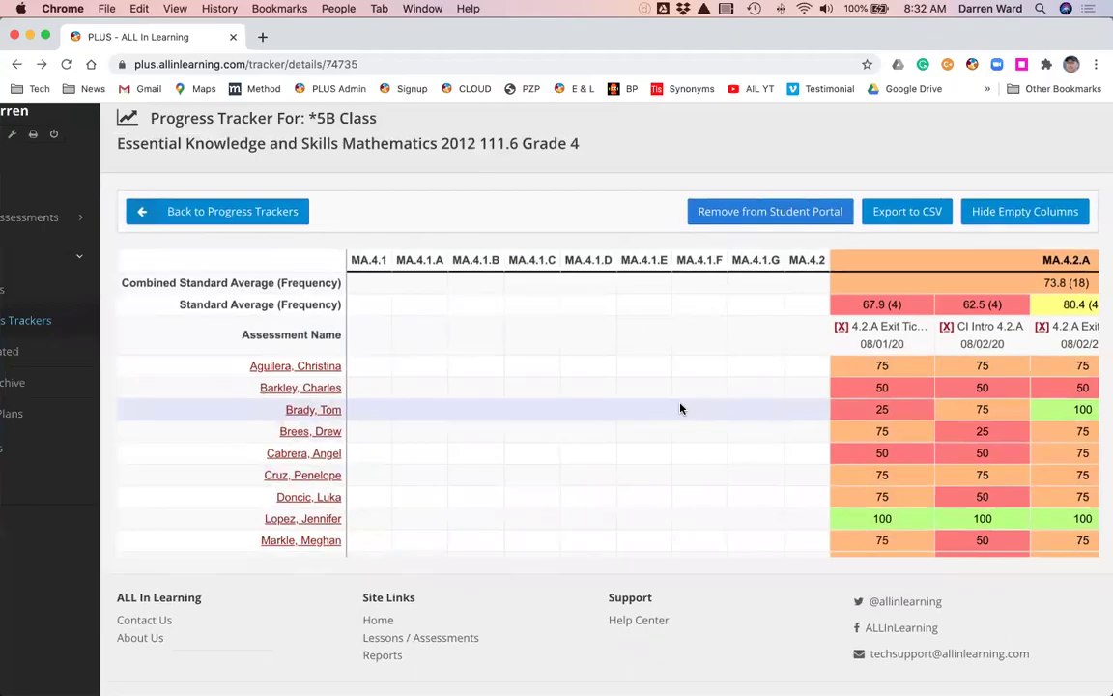
- Switch to the student's portal window and open the *5B Class Mathematics progress tracker there
{"action": "key", "text": "ctrl+Right"}
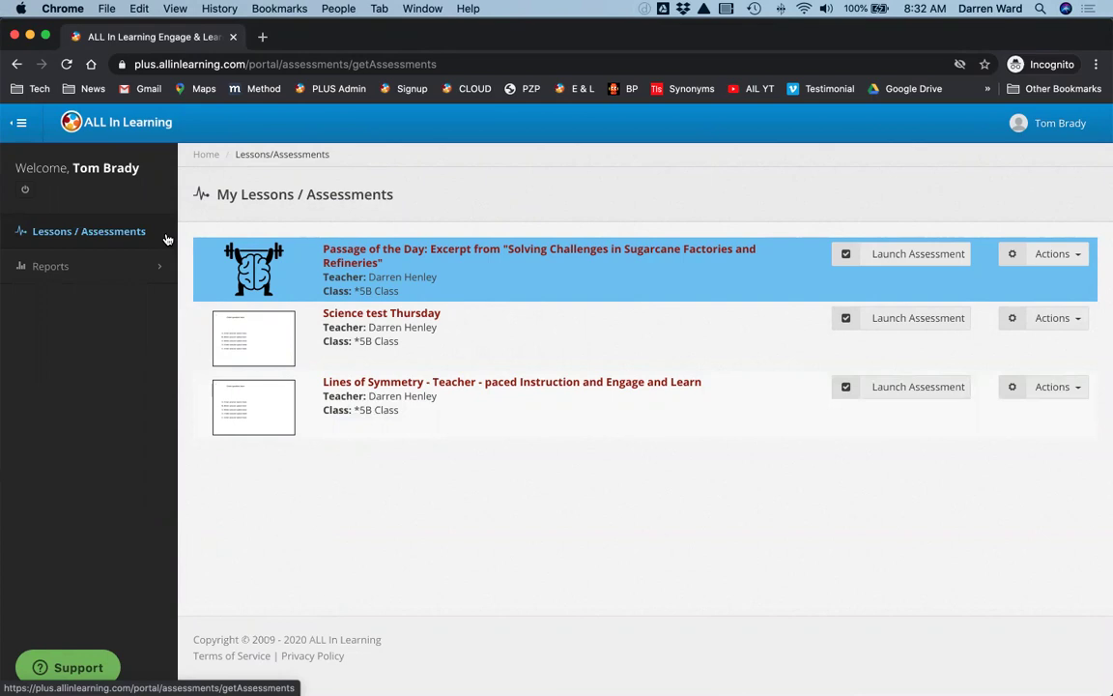
{"action": "left_click", "coordinate": [59, 268]}
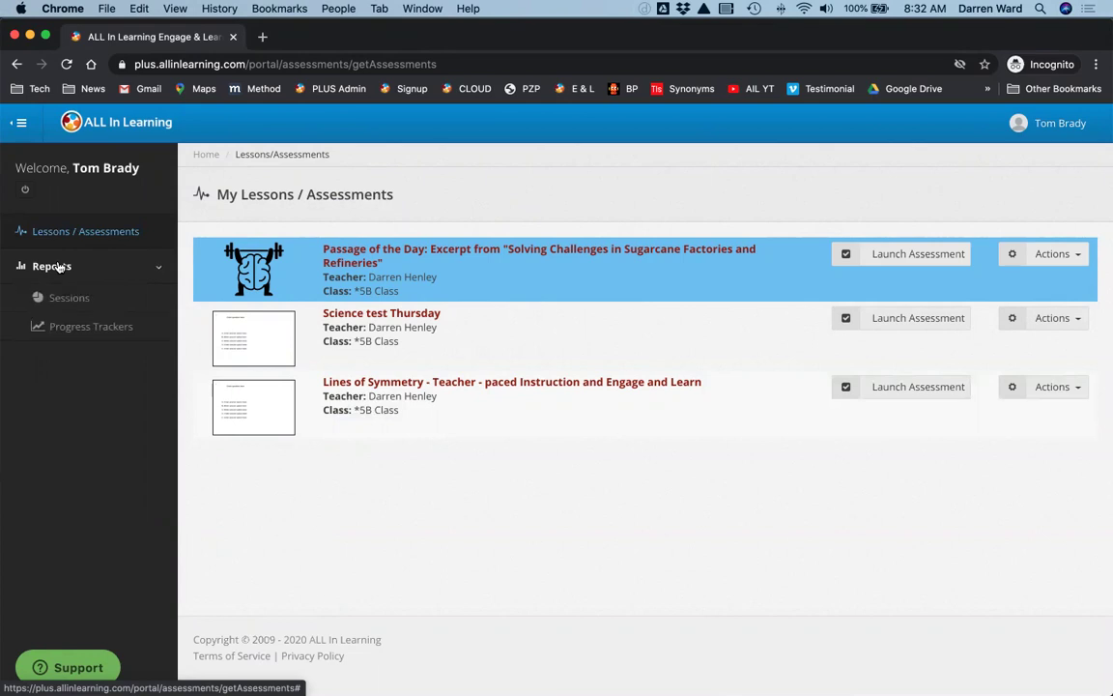
{"action": "left_click", "coordinate": [70, 330]}
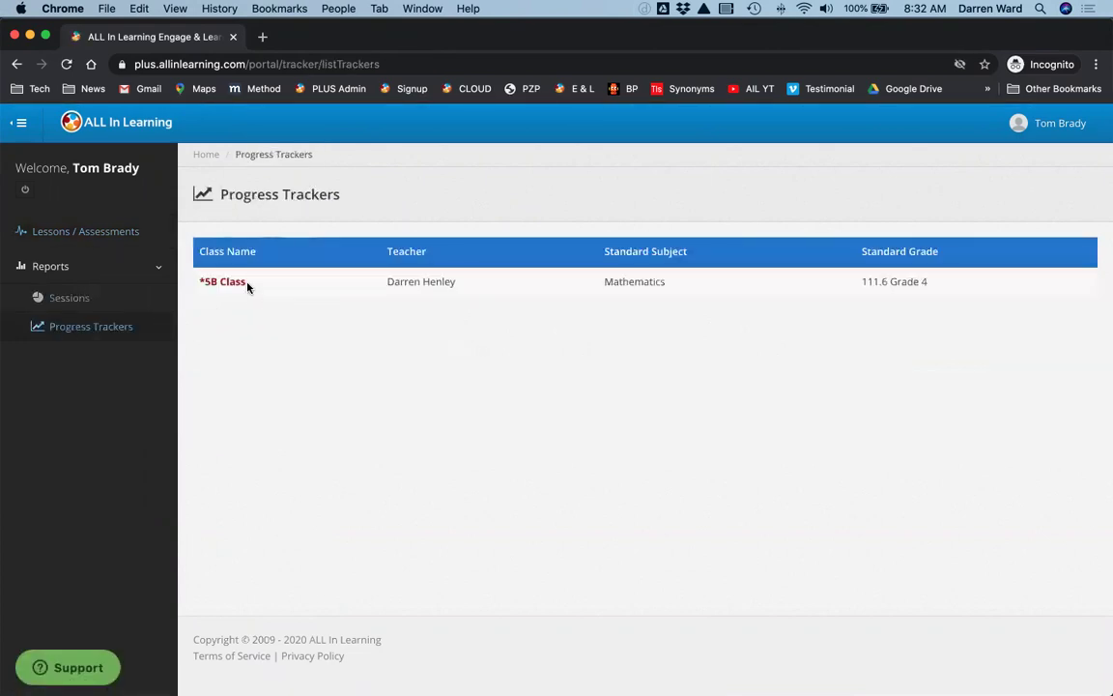
{"action": "left_click", "coordinate": [229, 283]}
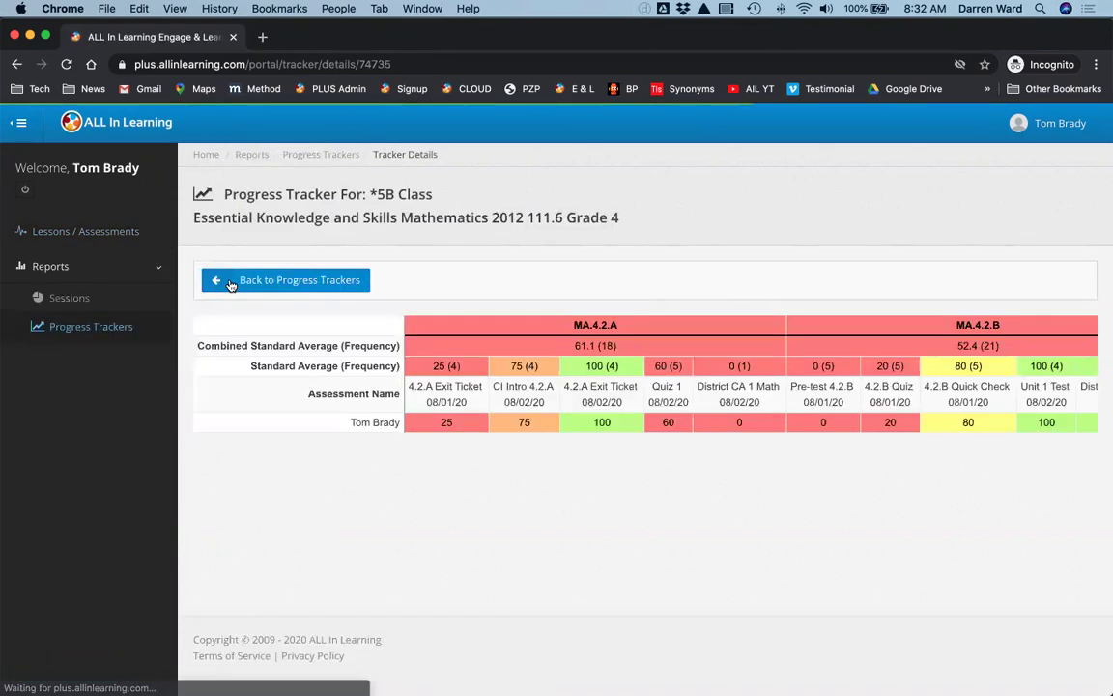
- Review the student's MA.4.2.B assessment results in the portal and read the full description of that standard
{"action": "scroll", "coordinate": [808, 427], "scroll_direction": "right", "scroll_amount": 3}
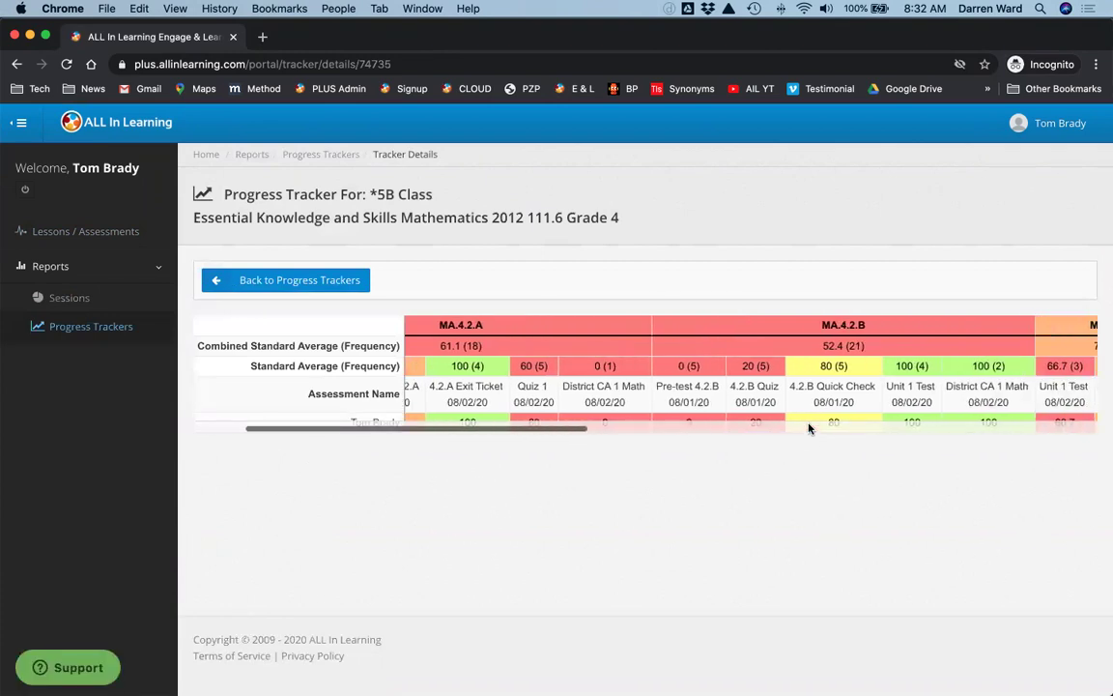
{"action": "scroll", "coordinate": [810, 428], "scroll_direction": "right", "scroll_amount": 2}
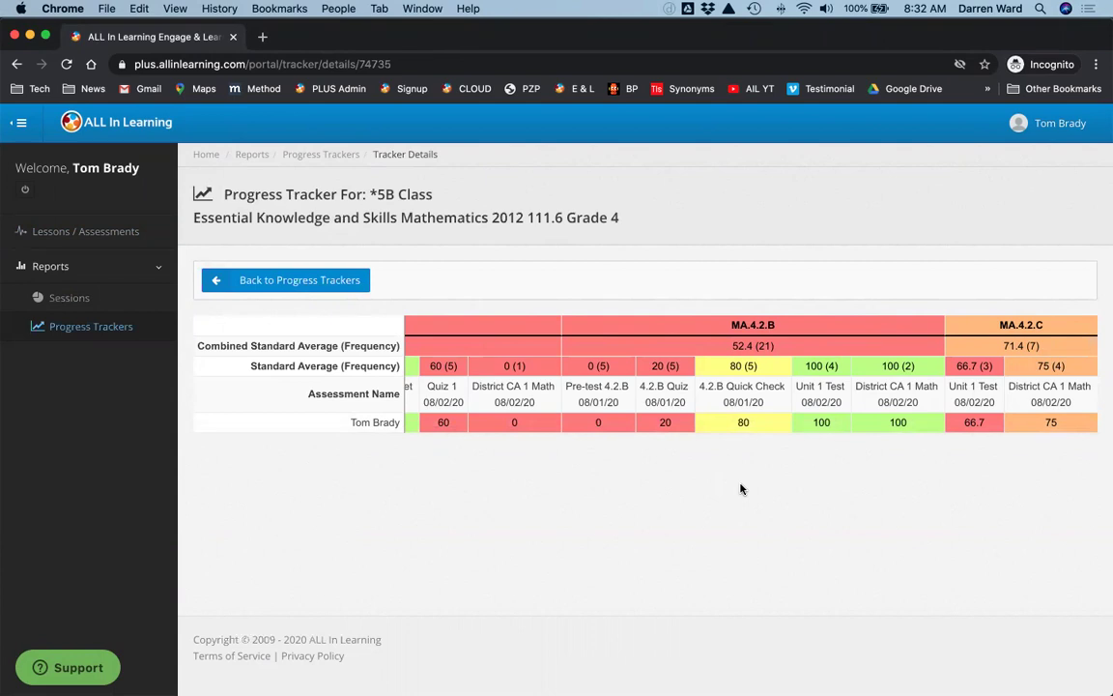
{"action": "scroll", "coordinate": [743, 392], "scroll_direction": "right", "scroll_amount": 2}
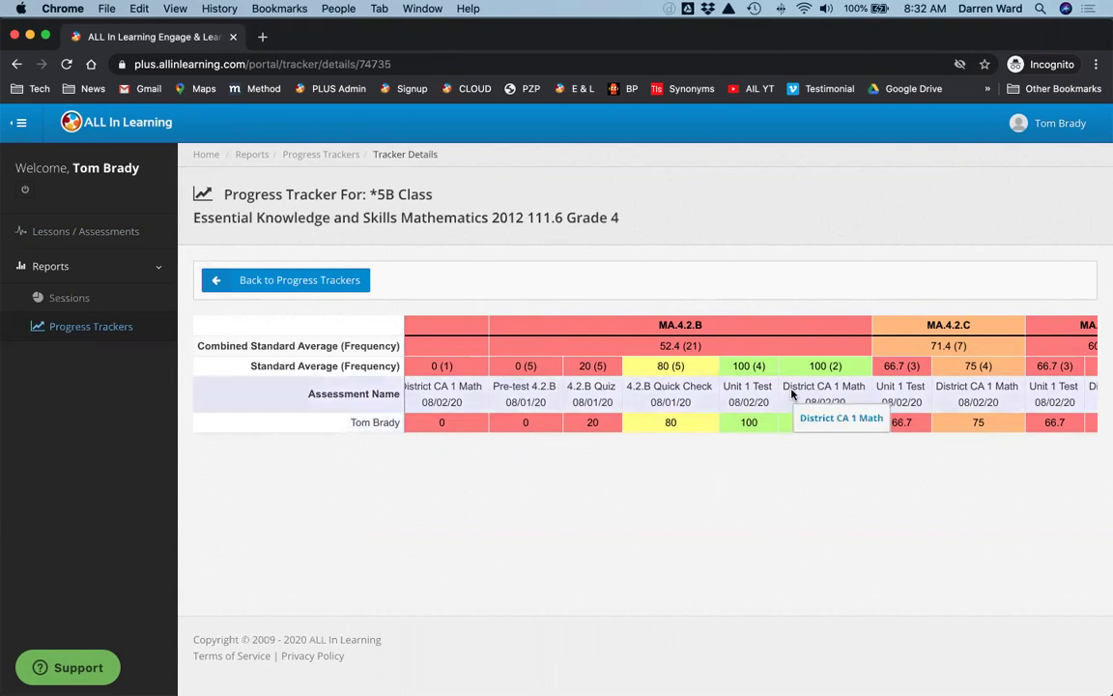
{"action": "mouse_move", "coordinate": [682, 330]}
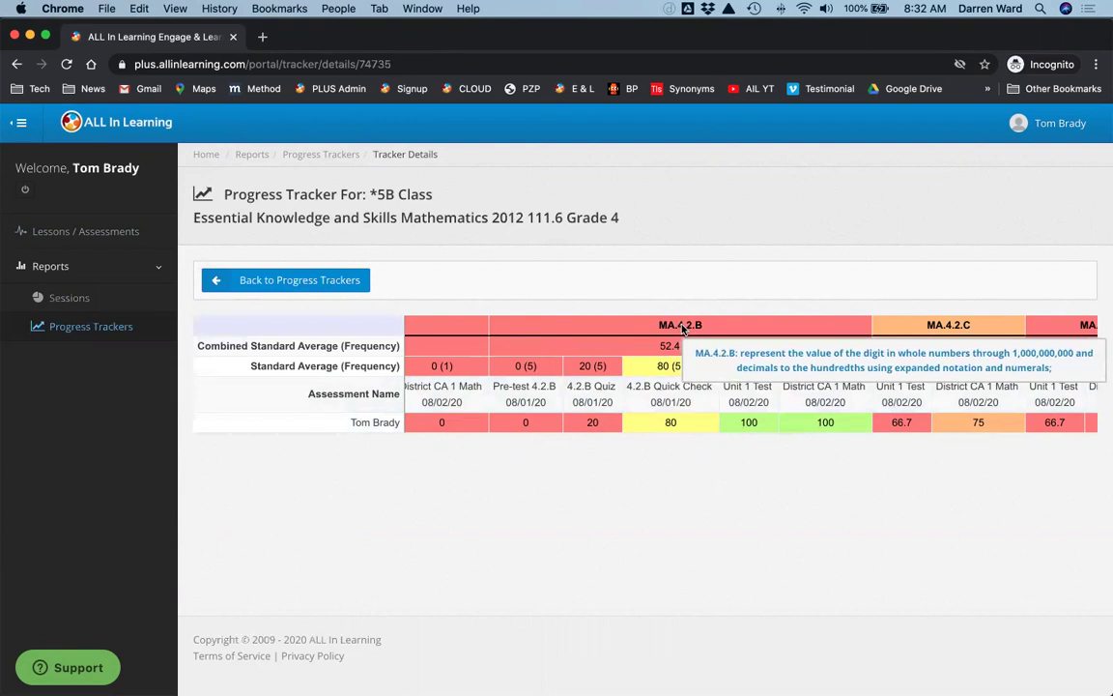